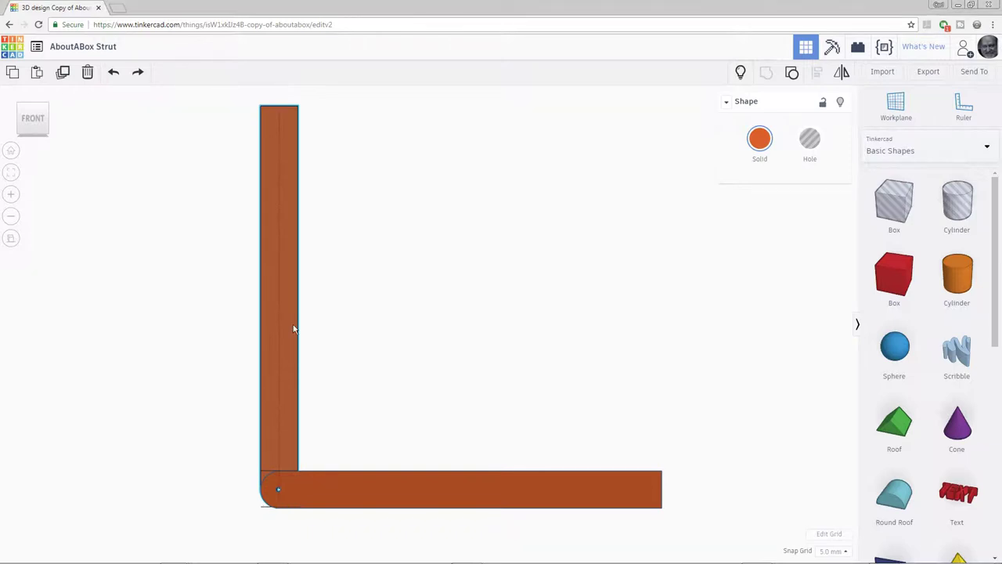
Step: Redo the tilt of the upright arm over the horizontal one, and inspect the notched ends of both arms
key("ctrl+y")
left_click_drag(333, 492, 319, 456)
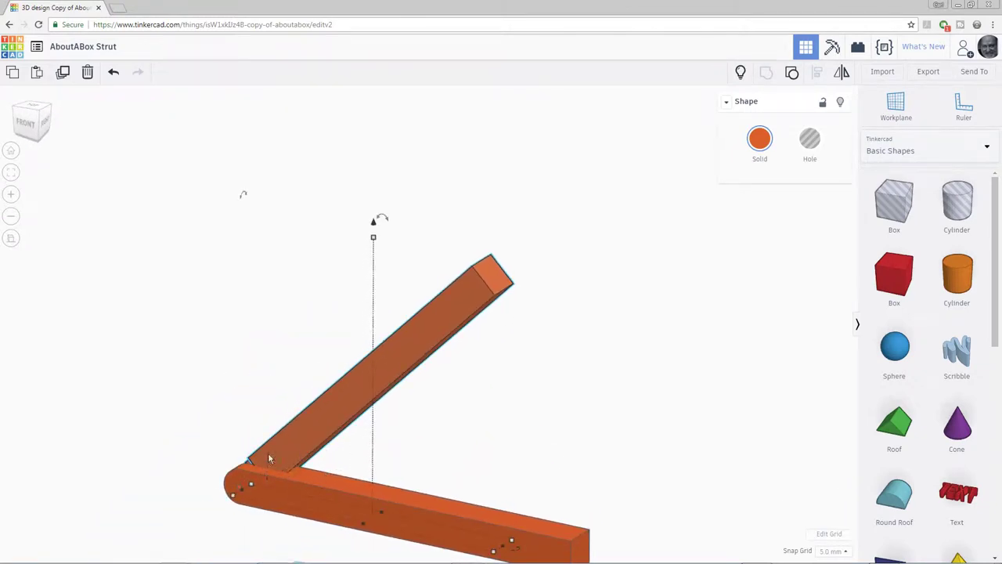
left_click_drag(399, 432, 728, 440)
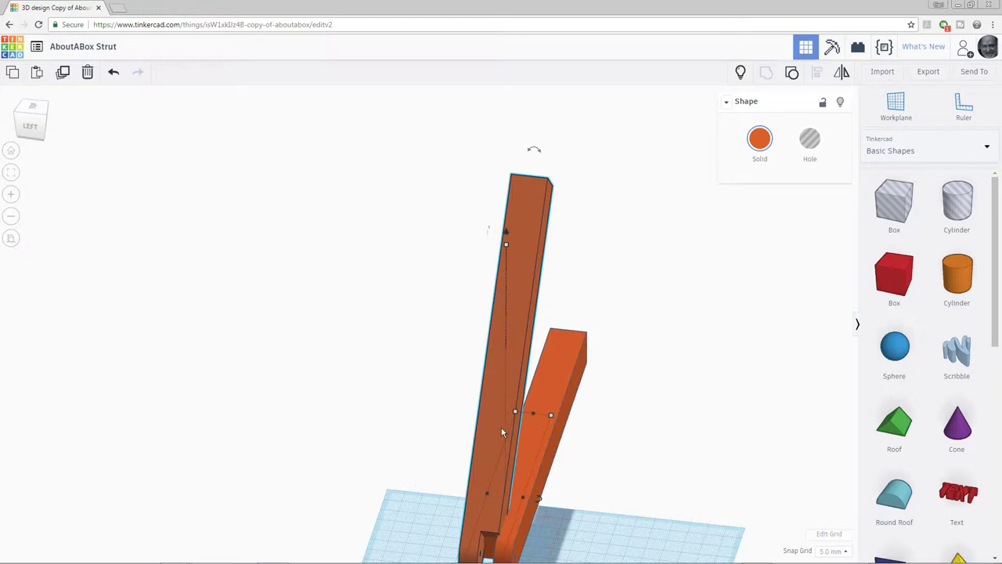
scroll(564, 462, "down", 2)
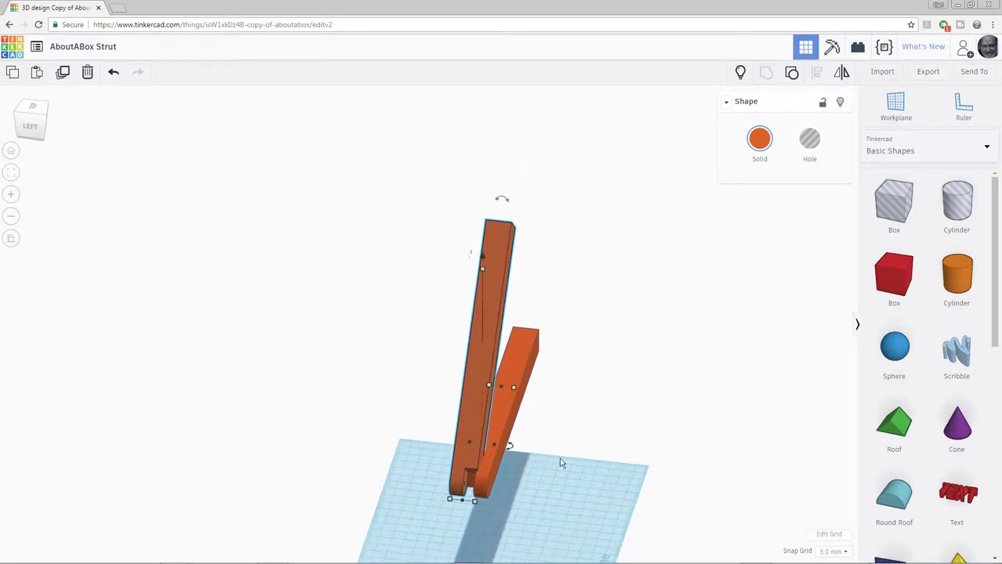
left_click(584, 421)
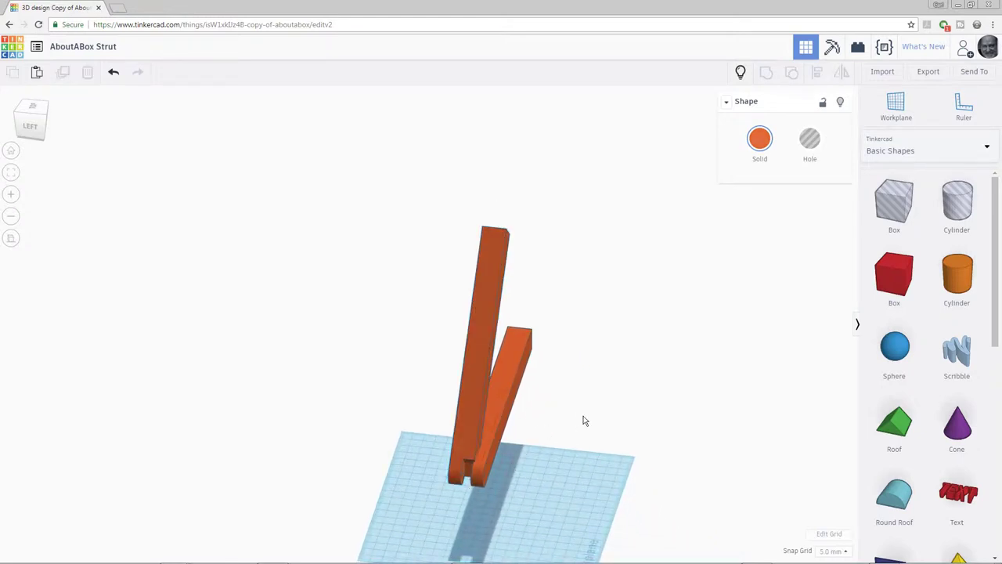
mouse_move(460, 403)
left_mouse_down()
mouse_move(444, 397)
mouse_move(392, 485)
mouse_move(358, 480)
mouse_move(469, 392)
left_mouse_up()
left_click(485, 377)
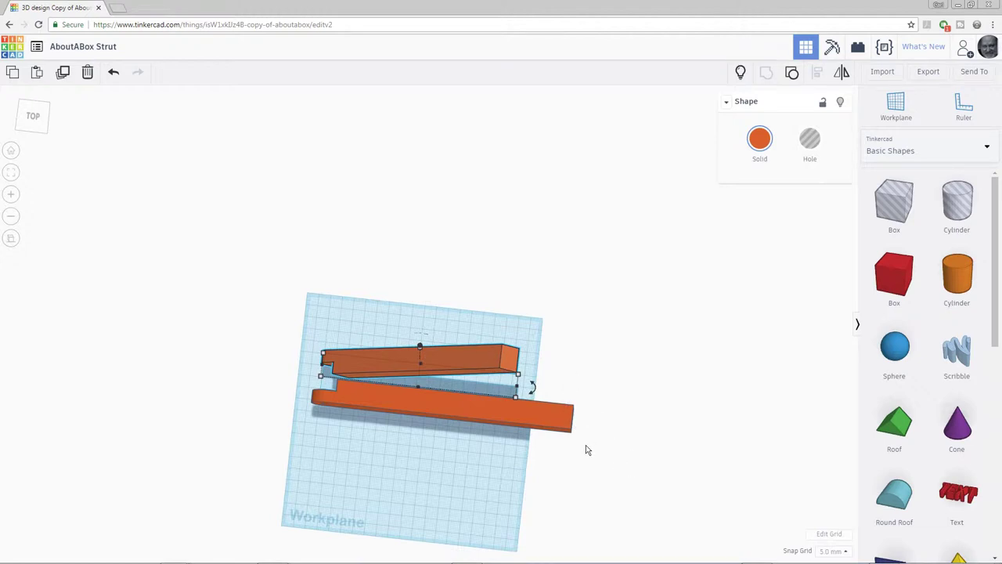
left_click_drag(556, 463, 566, 346)
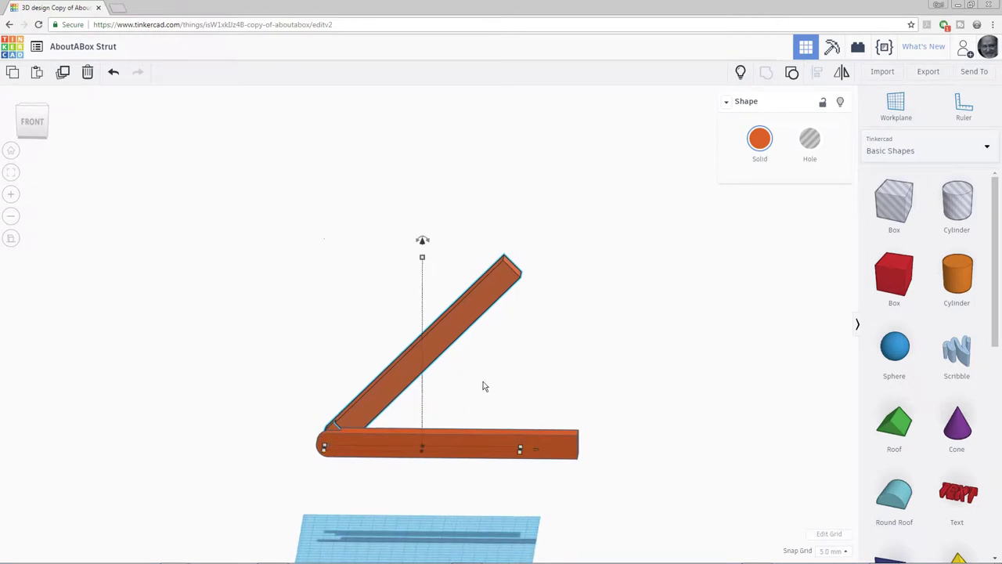
Step: Show all hidden shapes to bring back the connecting link between the two arms
left_click(743, 73)
left_click_drag(444, 419, 610, 483)
scroll(611, 483, "up", 8)
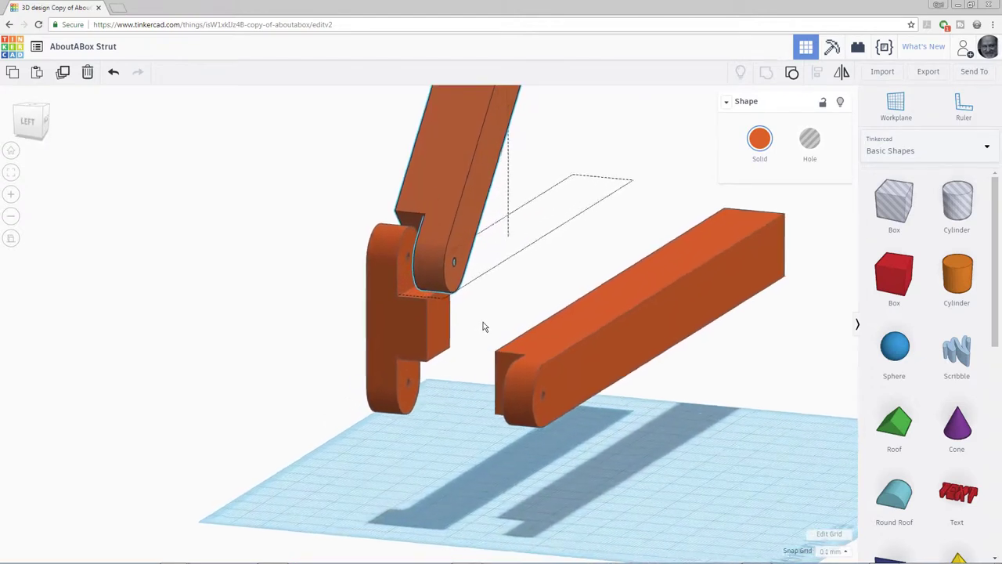
Step: Move the lower horizontal arm sideways until its rounded notched end fits against the link's lower joint
left_click(528, 385)
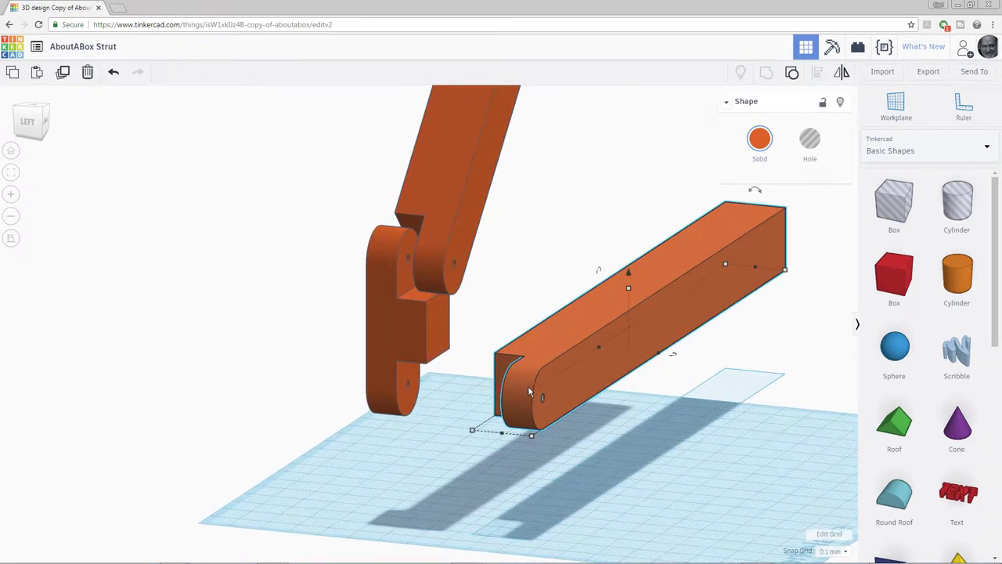
key("Left")
key("Left")
key("Left")
key("Left")
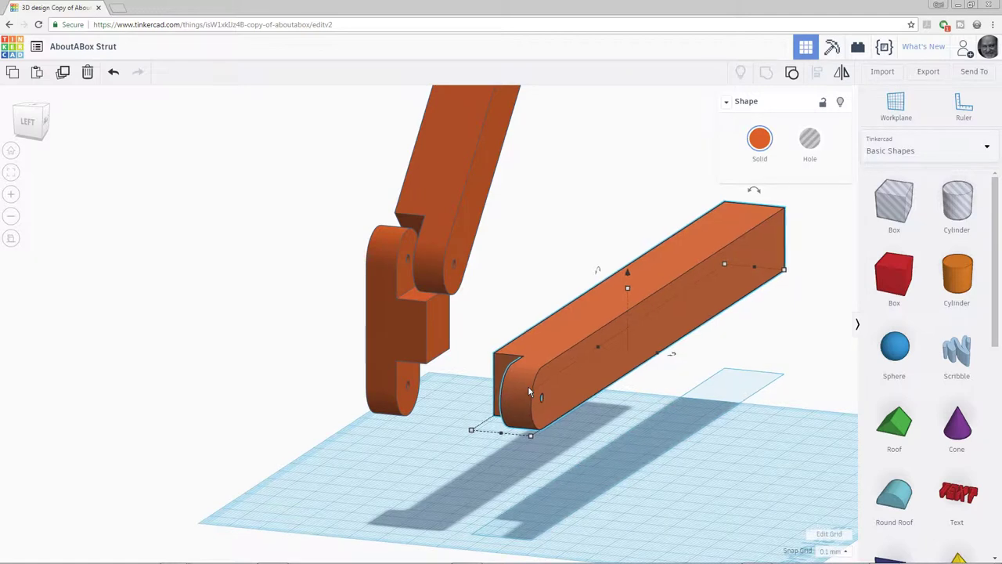
key("Left")
key("Left")
key("Left")
key("Left")
key("Left")
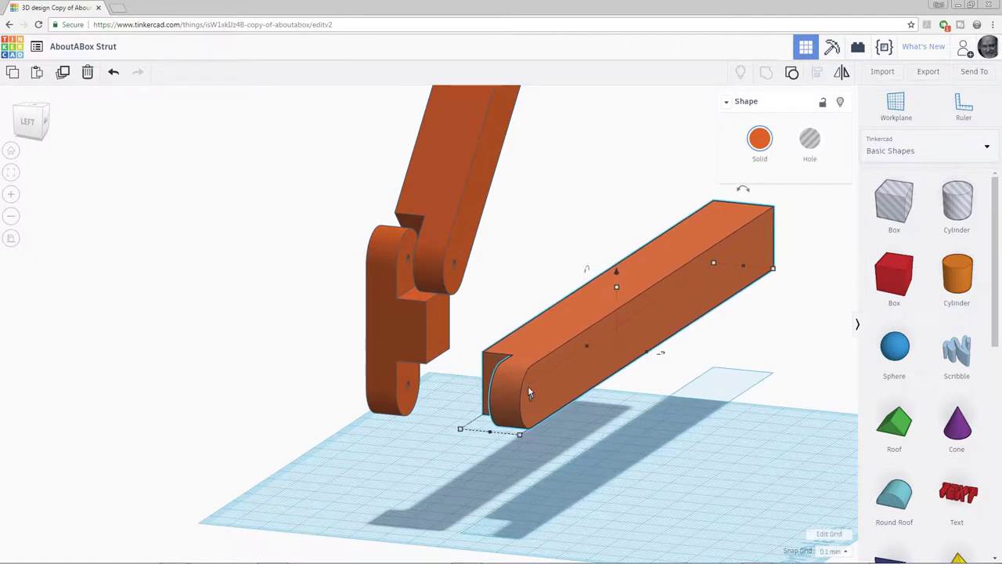
key("Left")
key("Left")
key("Left")
key("Left")
key("Left")
key("Left")
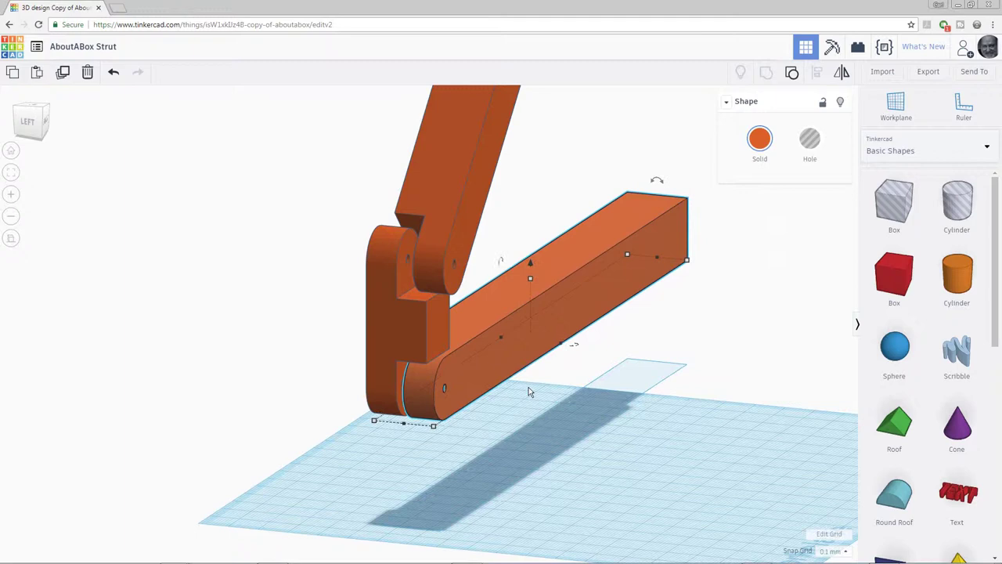
Step: Move the tilted upper arm sideways until its notched end fits against the link's upper joint, and check the fit
left_click(449, 243)
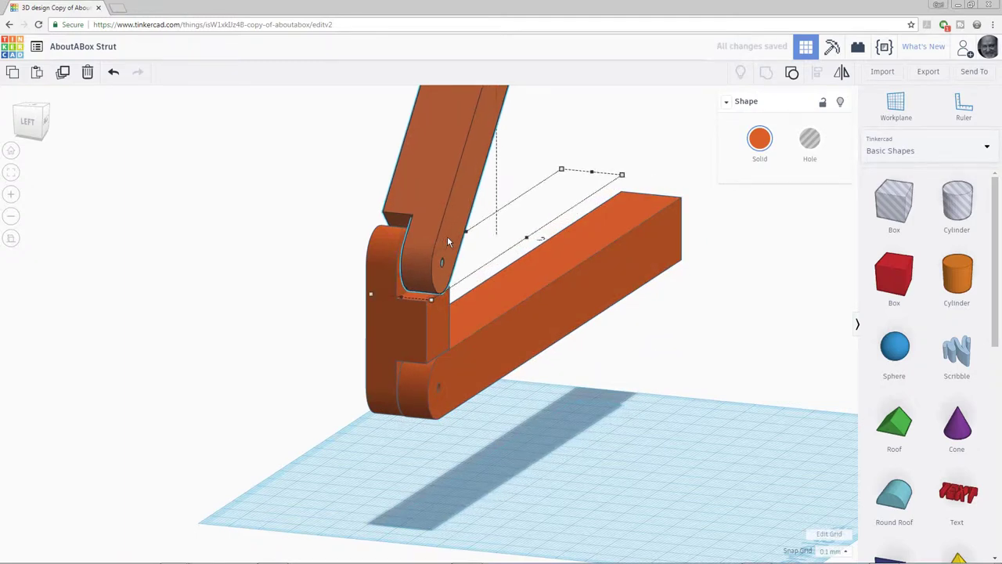
key("Left")
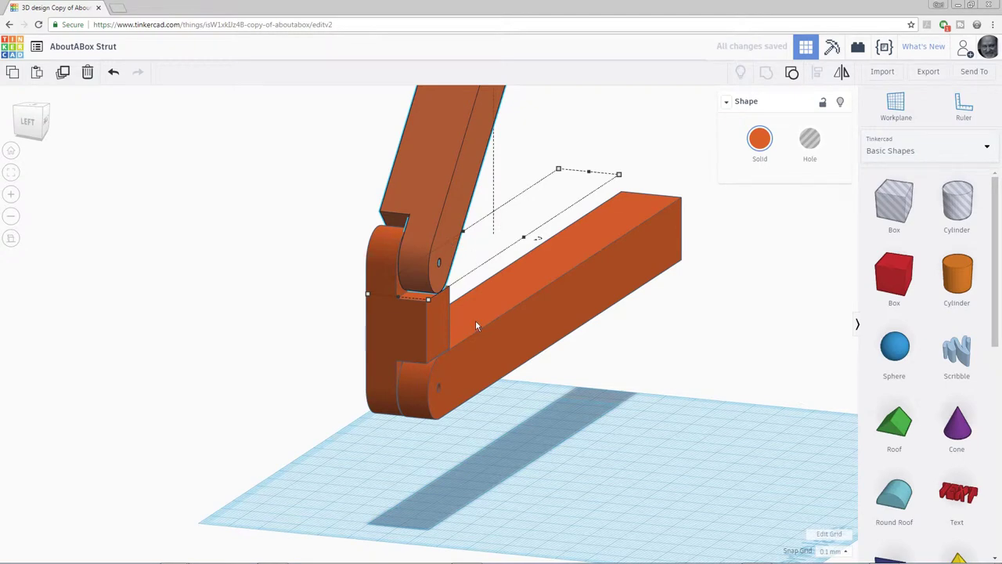
left_click_drag(560, 363, 618, 362)
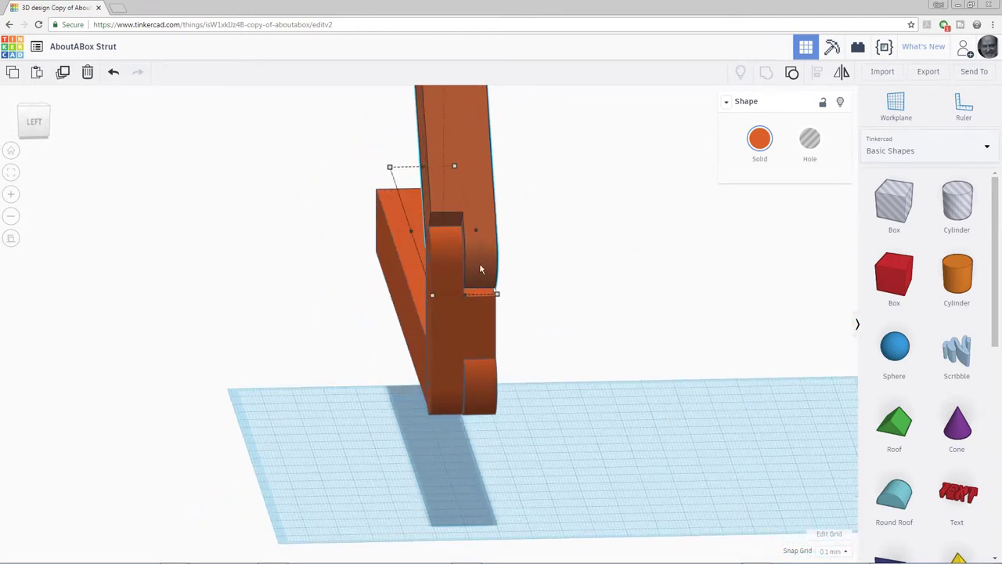